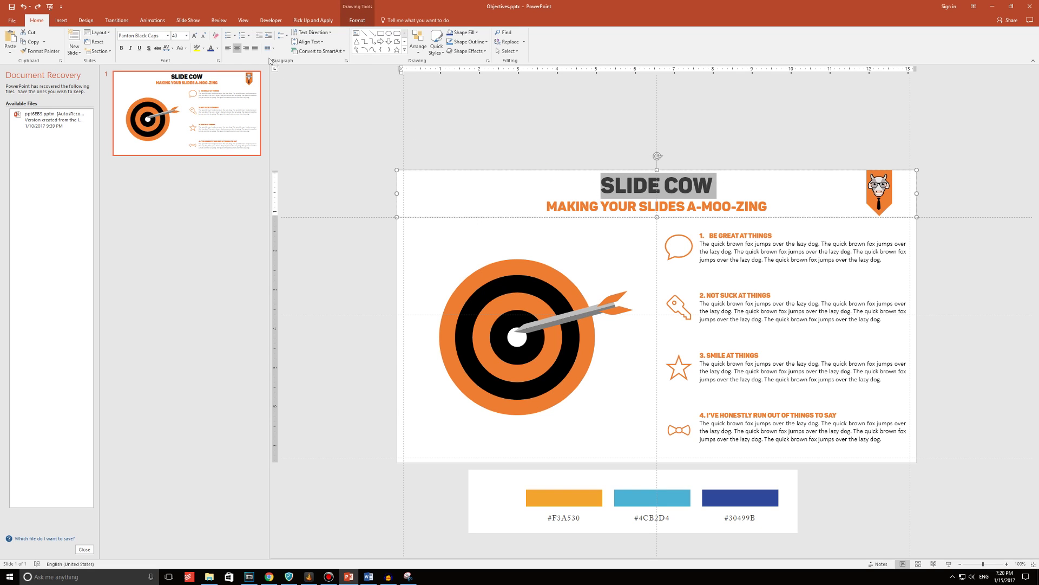
# - Show the Font Color choices for the selected SLIDE COW title
pyautogui.click(217, 48)
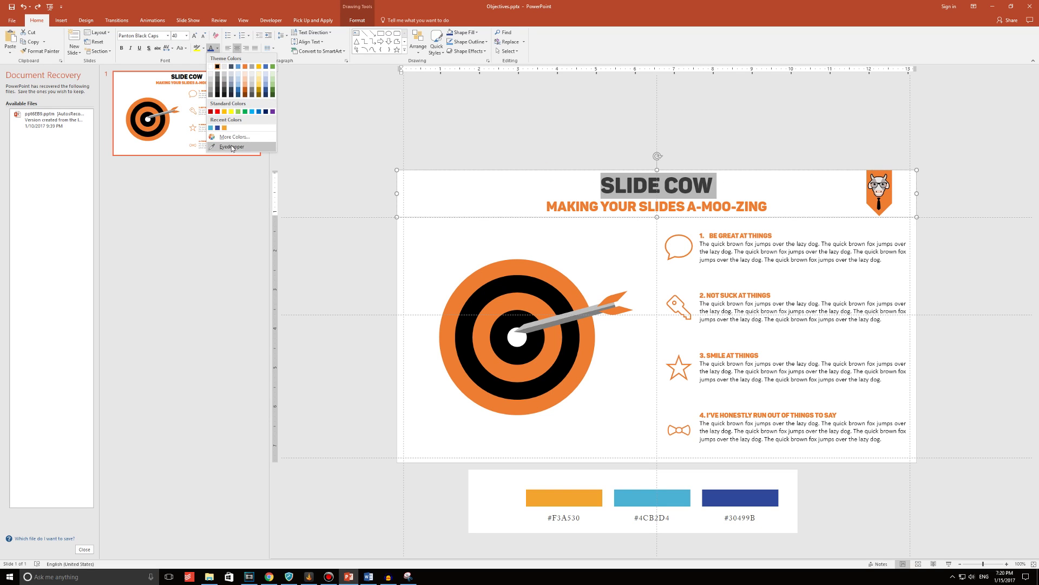
# - Eyedrop the dark blue swatch onto the title and the light blue swatch onto the subtitle
pyautogui.click(232, 142)
pyautogui.click(729, 493)
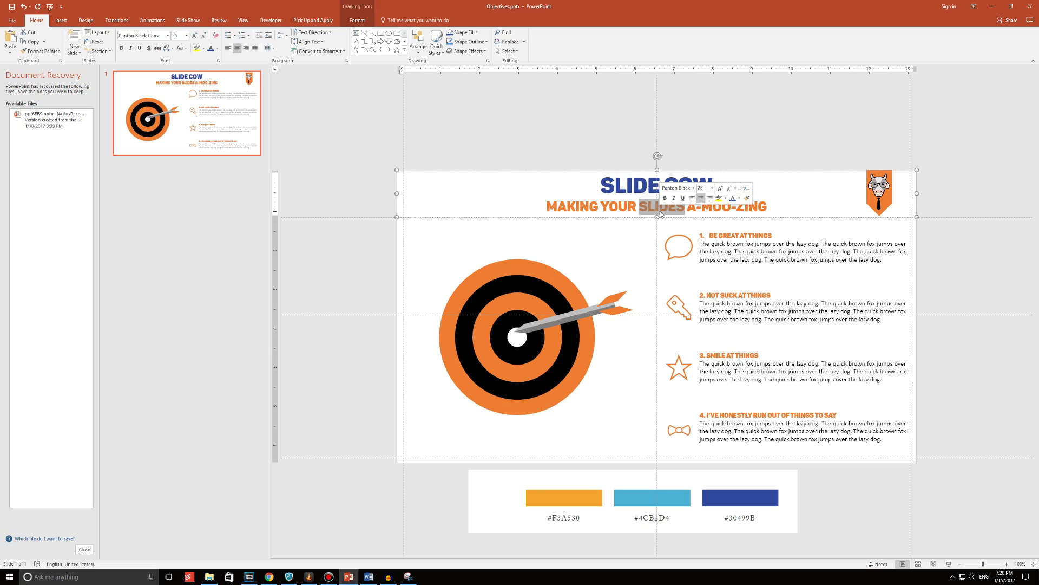
pyautogui.tripleClick(662, 207)
pyautogui.click(218, 48)
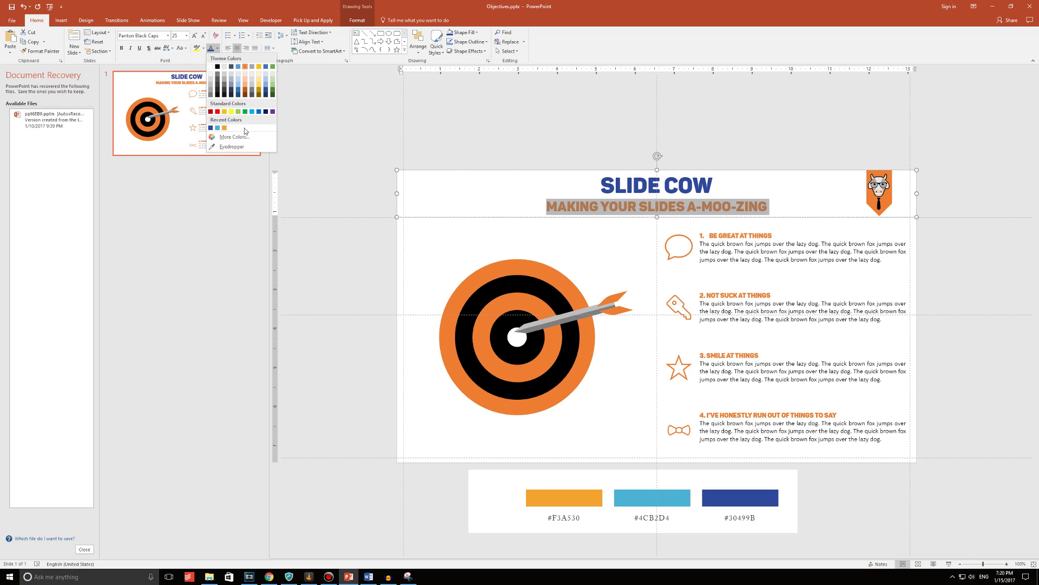
pyautogui.click(246, 151)
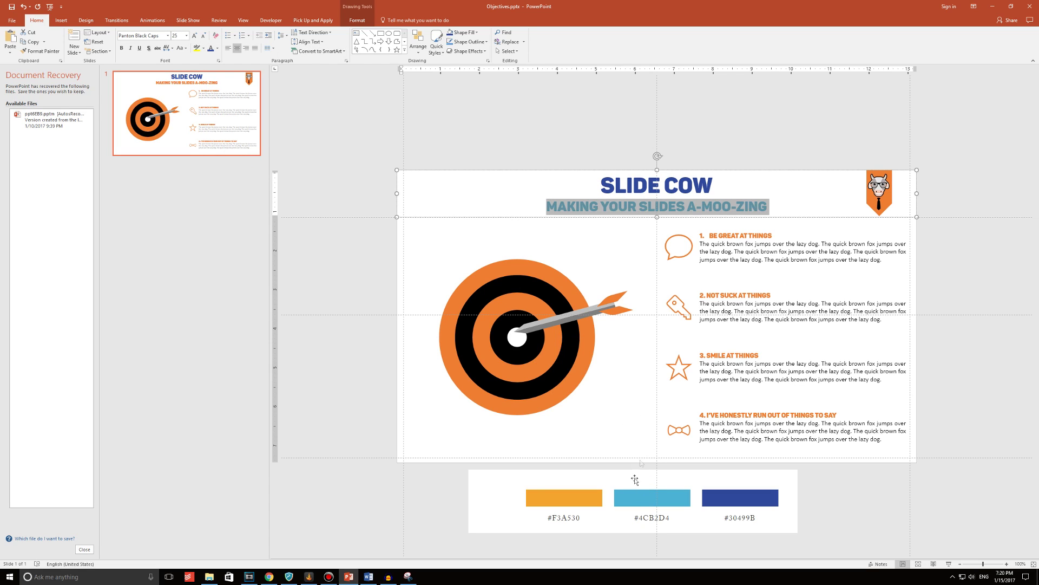
pyautogui.click(866, 204)
# - Remove the cow logo, fill its banner with the recent blue, and paste the cow back
pyautogui.press('Delete')
pyautogui.click(882, 195)
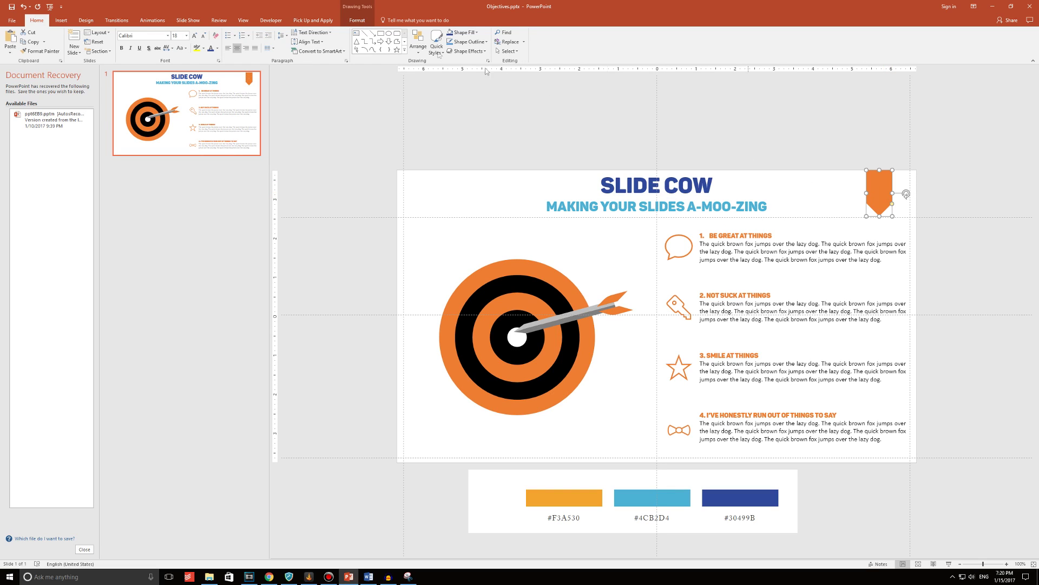
pyautogui.click(351, 22)
pyautogui.click(293, 32)
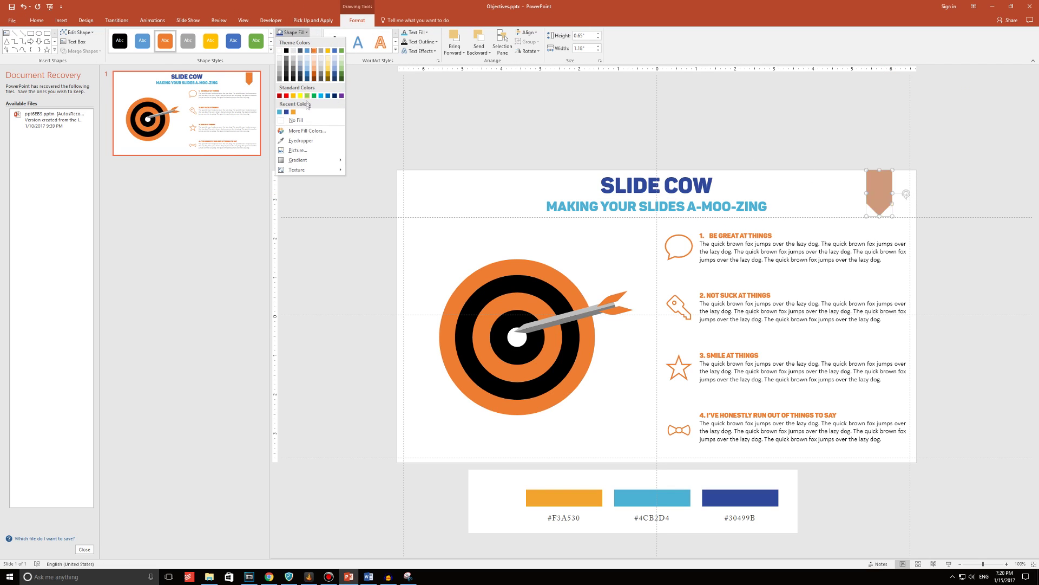
pyautogui.click(280, 120)
pyautogui.hotkey('ctrl', 'v')
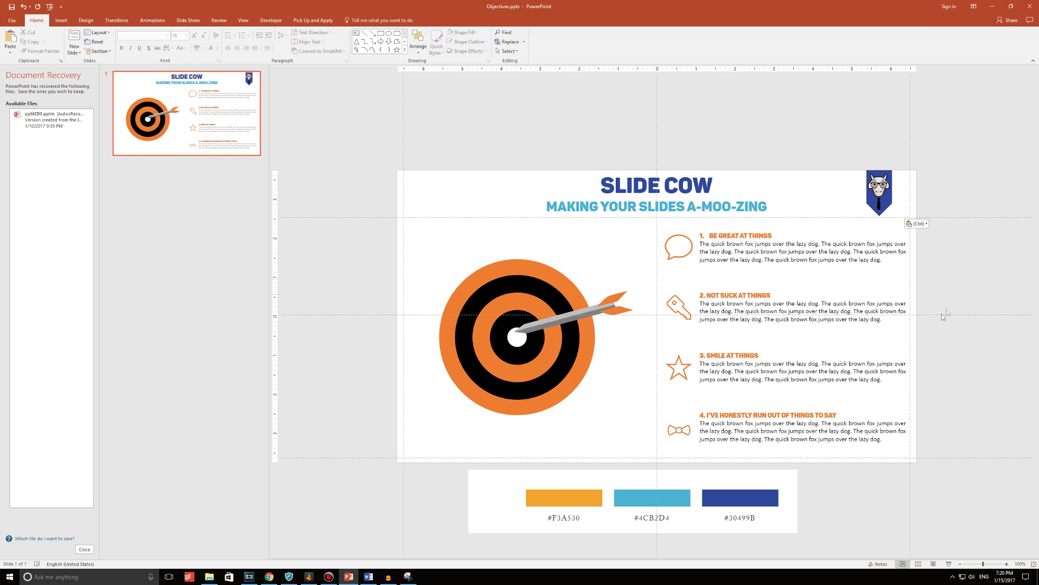
pyautogui.click(523, 297)
# - Zoom in and fill the arrow's orange fletching piece with blue
pyautogui.scroll(4, 629, 362)
pyautogui.click(606, 279)
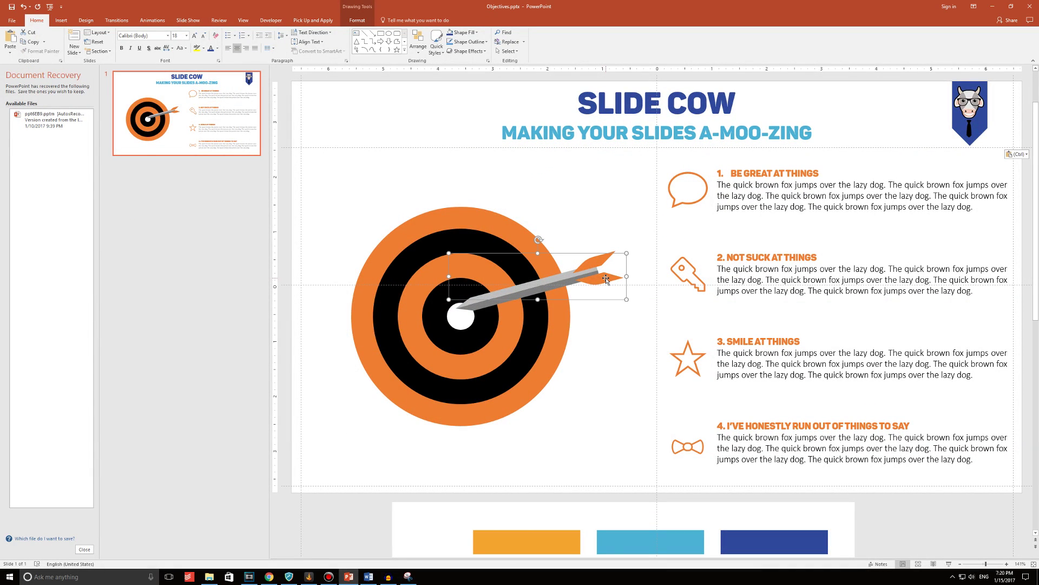
pyautogui.click(598, 281)
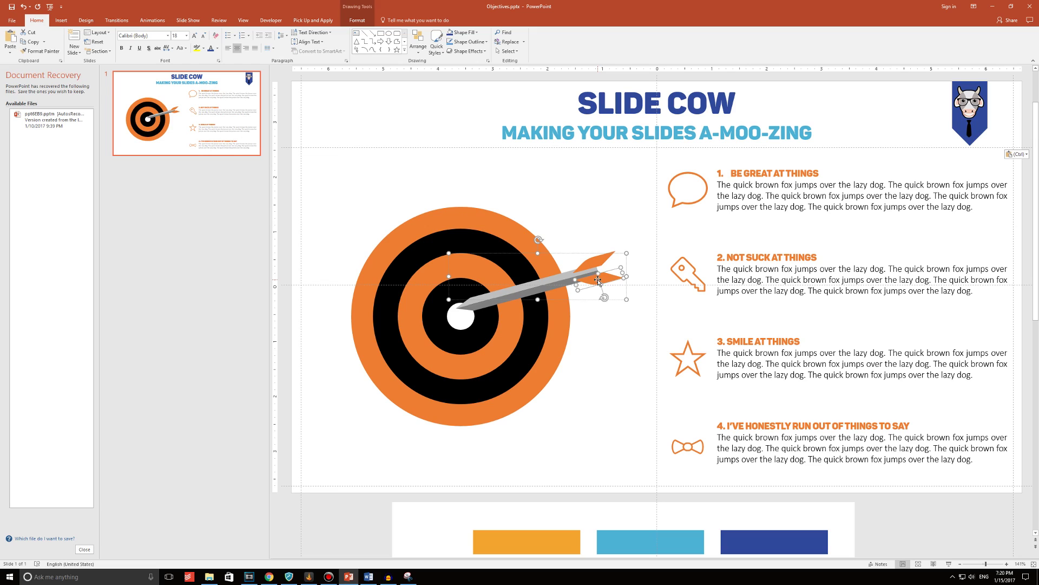
pyautogui.click(357, 20)
pyautogui.click(280, 35)
pyautogui.click(595, 392)
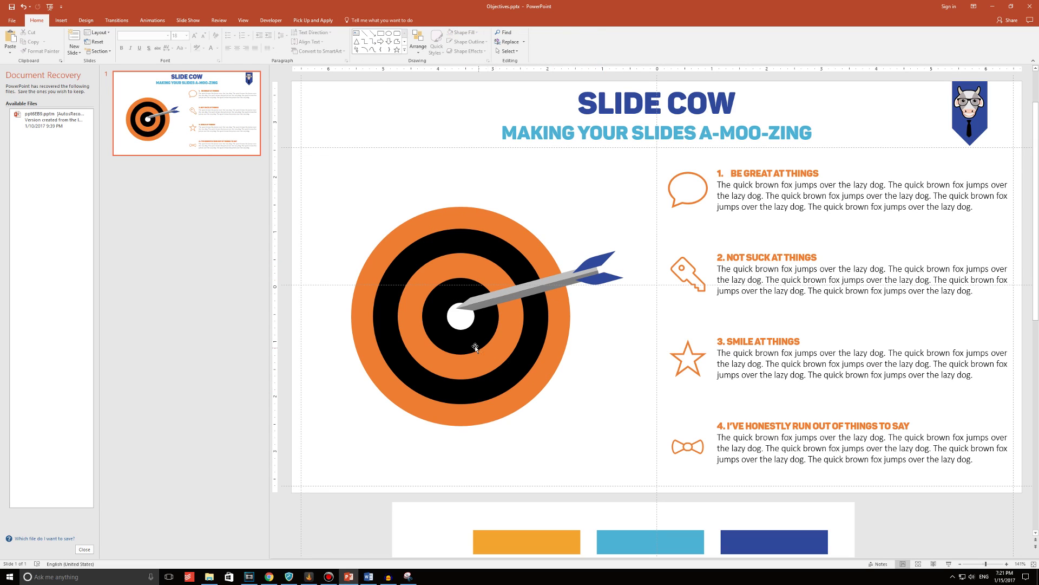
pyautogui.doubleClick(480, 417)
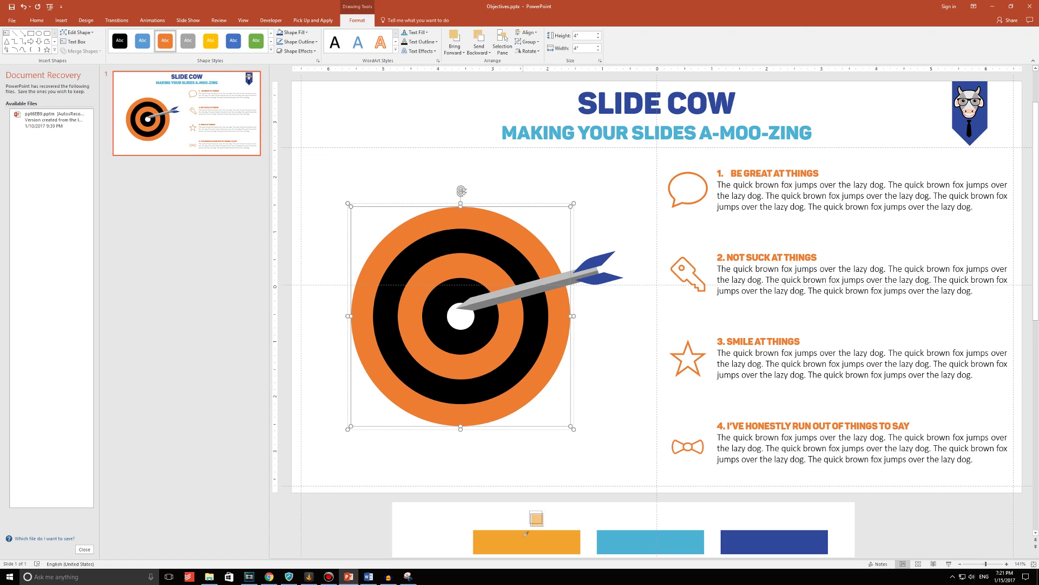
# - Eyedrop yellow-orange onto the target's outer ring and light blue onto its black ring
pyautogui.click(525, 534)
pyautogui.click(475, 393)
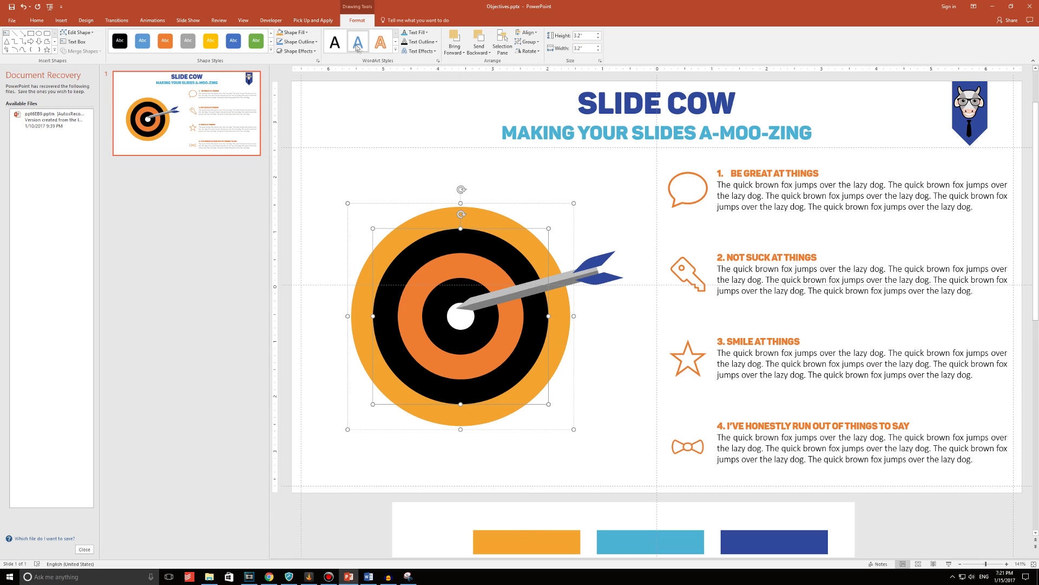
pyautogui.click(306, 33)
pyautogui.click(305, 139)
pyautogui.click(669, 539)
# - Fill the centre circle with the same light blue and rotate the Color Supply complementary pair
pyautogui.click(436, 307)
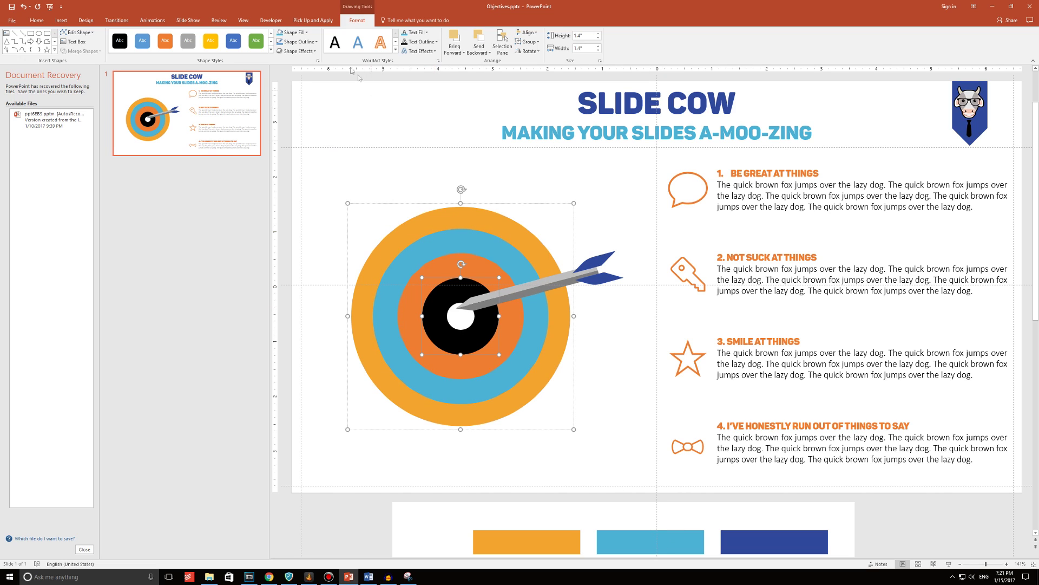
pyautogui.click(281, 33)
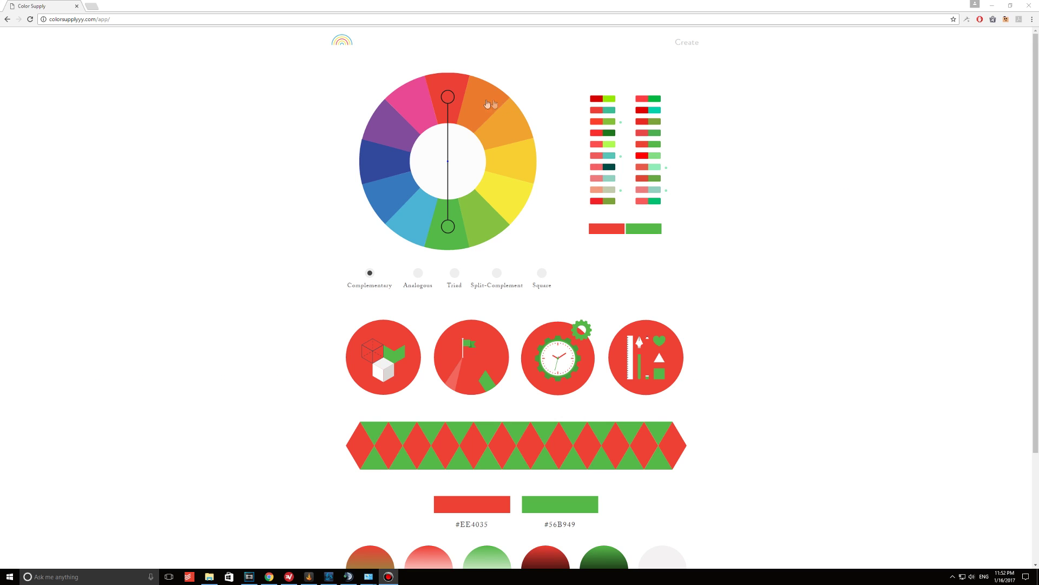
pyautogui.moveTo(450, 93); pyautogui.dragTo(447, 286)
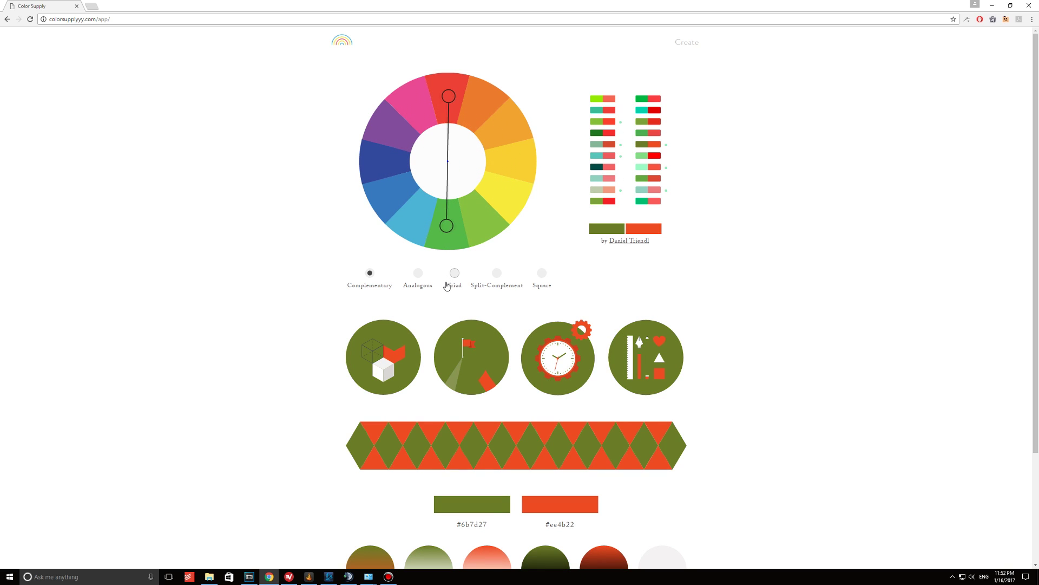
# - Try triad and split-complementary schemes, previewing several suggested palettes
pyautogui.click(455, 274)
pyautogui.moveTo(503, 202); pyautogui.dragTo(477, 103)
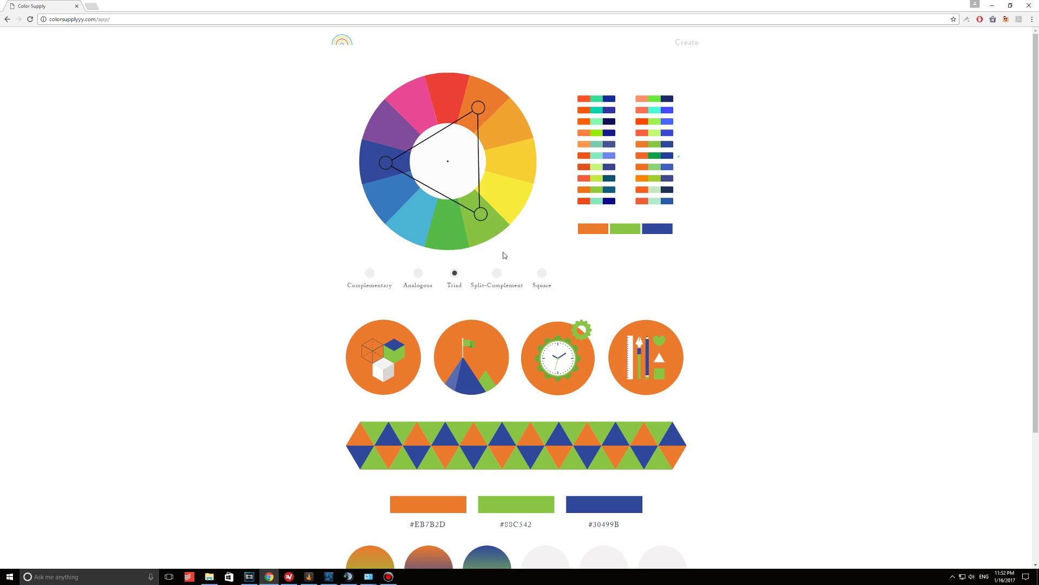
pyautogui.click(497, 273)
pyautogui.scroll(-3, 538, 263)
pyautogui.scroll(-1, 538, 263)
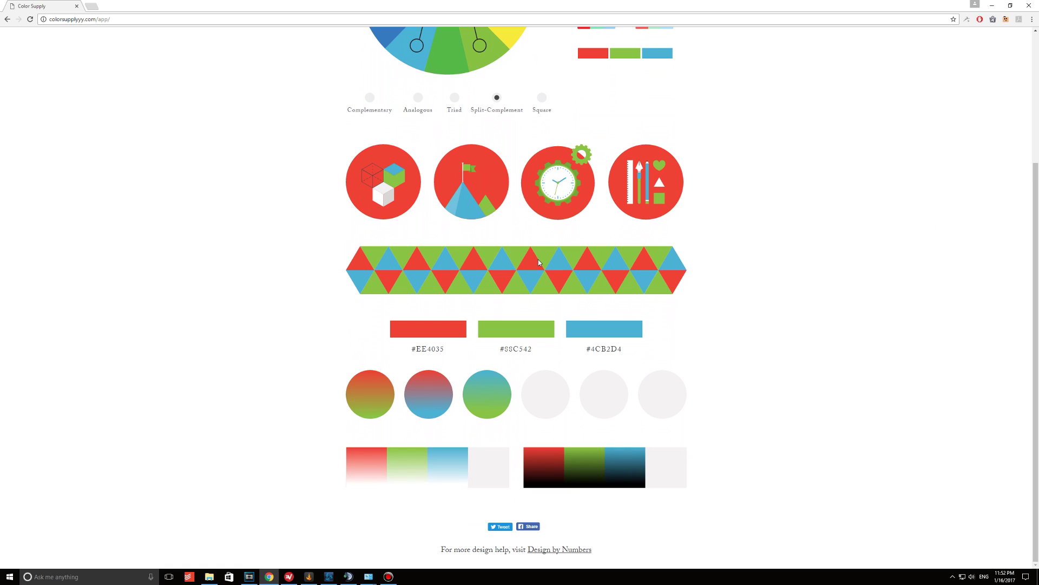
pyautogui.scroll(3, 538, 263)
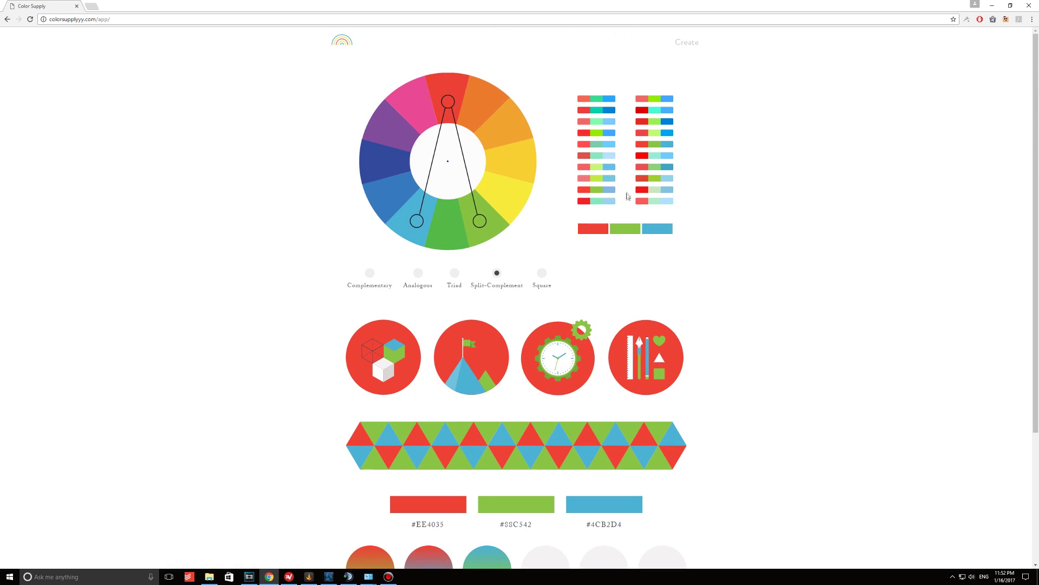
pyautogui.click(608, 191)
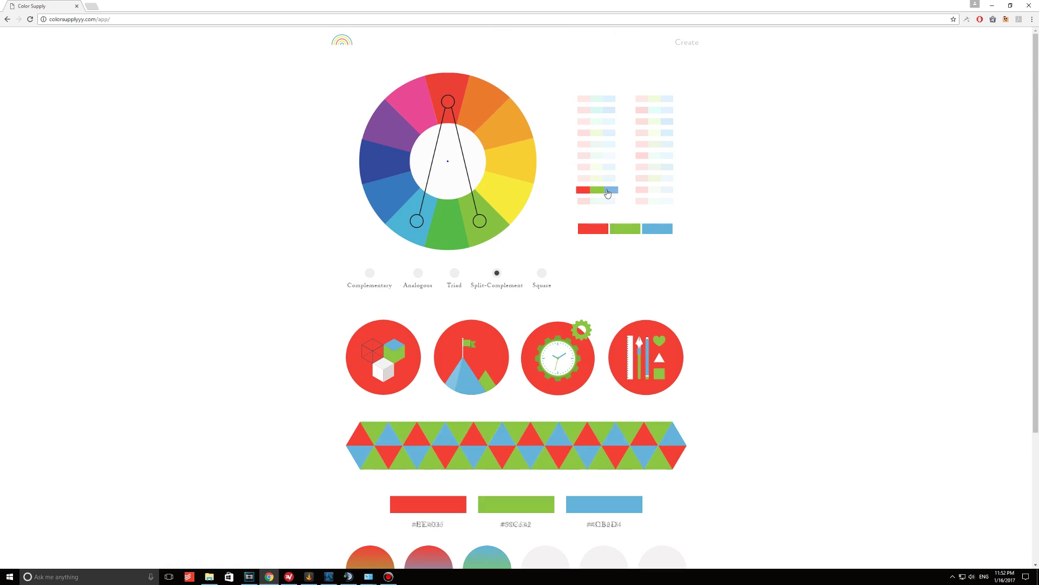
pyautogui.click(656, 144)
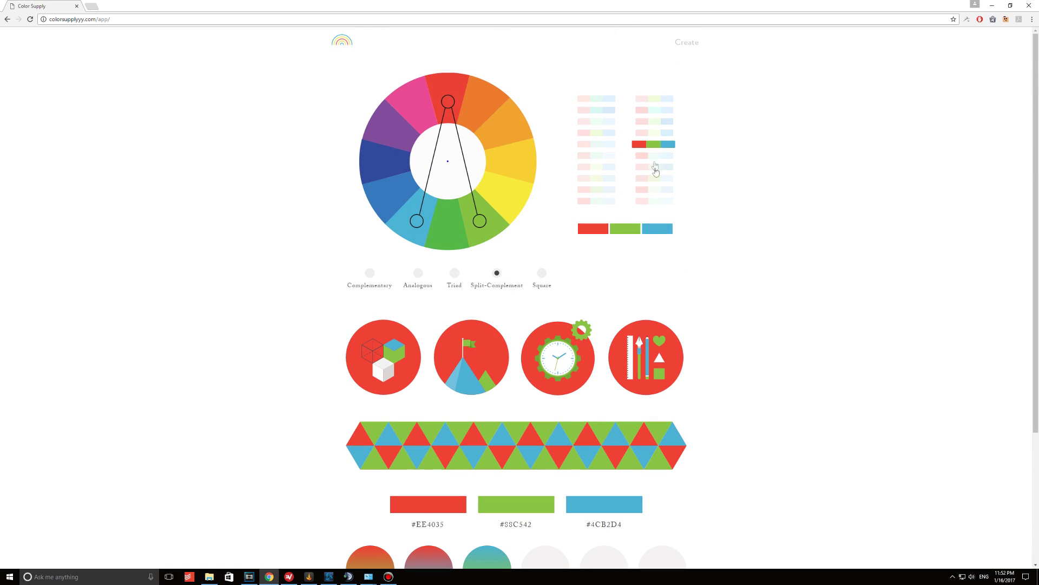
pyautogui.click(596, 121)
# - Switch to a square scheme, rotate it to new hues, and apply a deeper variant
pyautogui.click(542, 273)
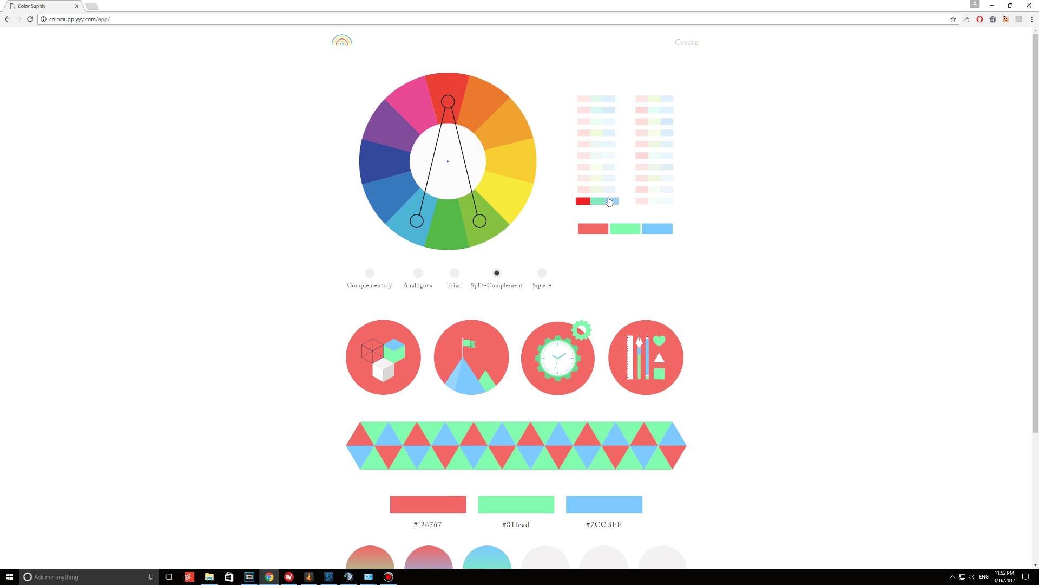
pyautogui.moveTo(513, 163); pyautogui.dragTo(474, 106)
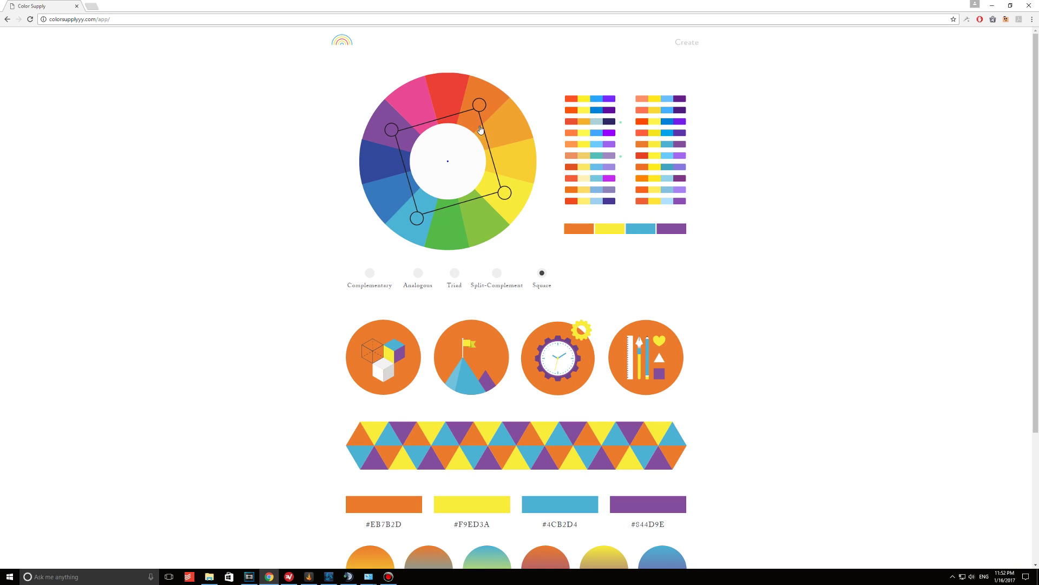
pyautogui.click(585, 204)
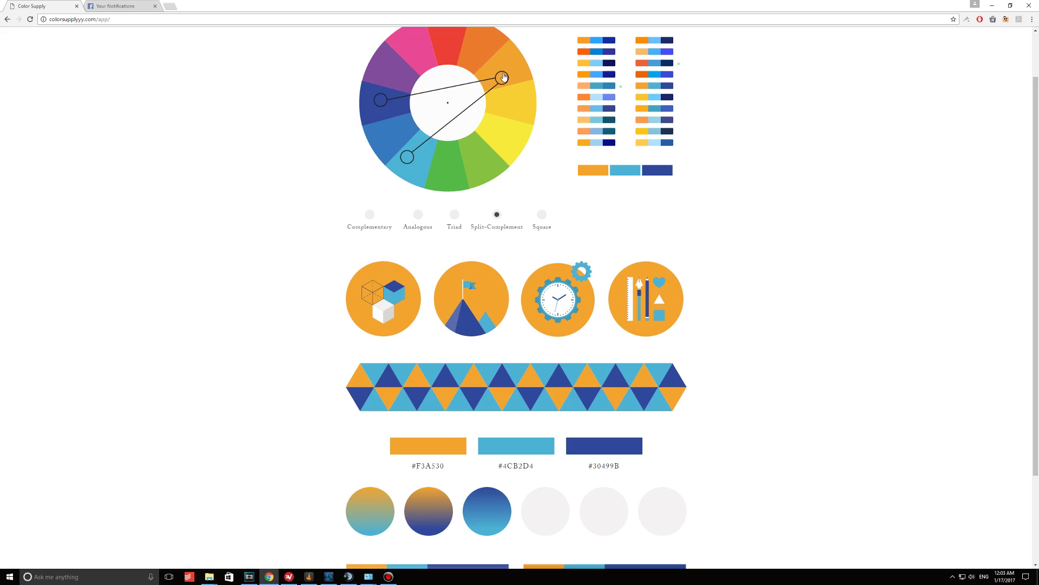
# - Rotate the split-complement wheel to yellow, navy and pink
pyautogui.moveTo(506, 80)
pyautogui.mouseDown()
pyautogui.moveTo(511, 139)
pyautogui.moveTo(480, 162)
pyautogui.moveTo(410, 166)
pyautogui.moveTo(387, 117)
pyautogui.moveTo(387, 90)
pyautogui.moveTo(414, 52)
pyautogui.moveTo(489, 68)
pyautogui.mouseUp()
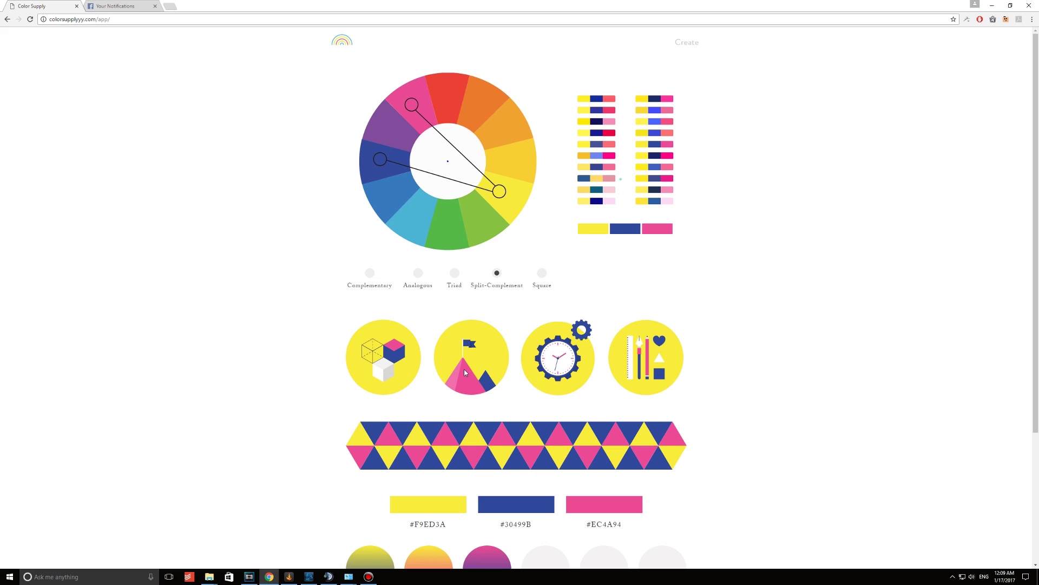
# - Preview several yellow, blue and pink palette variants from the suggestion list
pyautogui.click(598, 190)
pyautogui.click(604, 167)
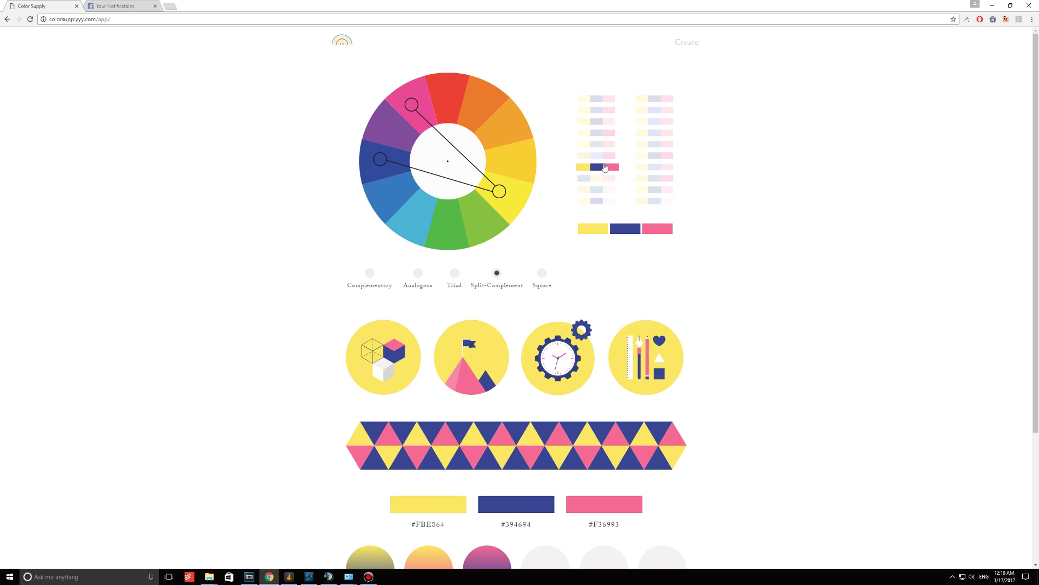
pyautogui.click(653, 201)
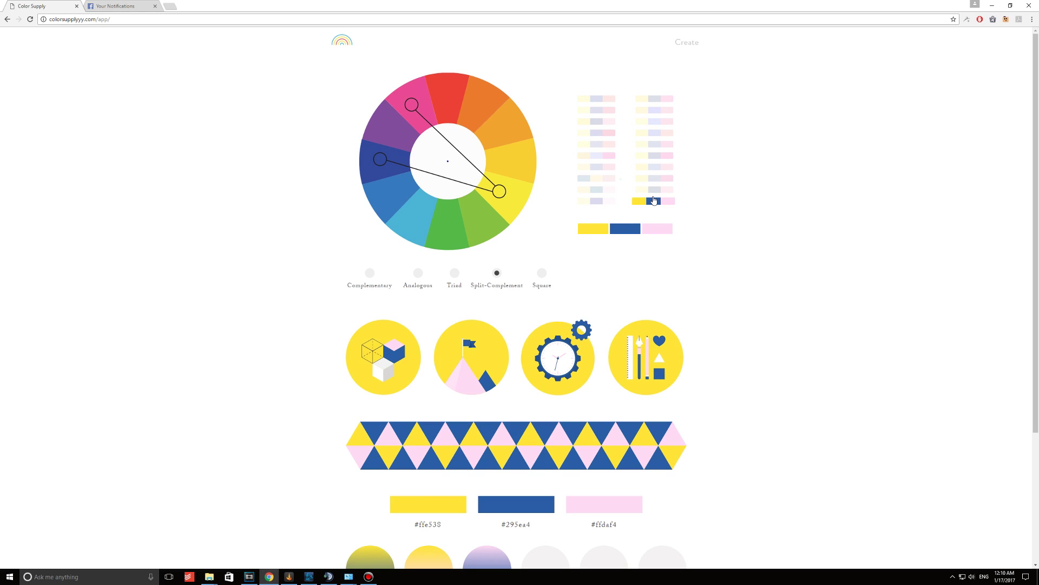
pyautogui.click(610, 157)
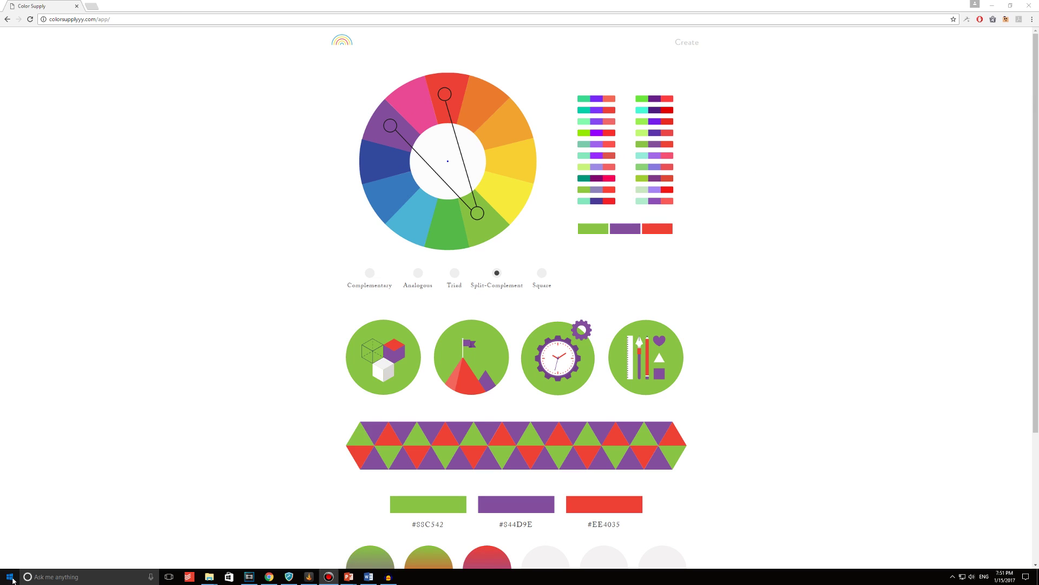
# - Launch Snipping Tool via Start search 'sni' and snip the hex code swatches
pyautogui.press('super')
pyautogui.write('sni')
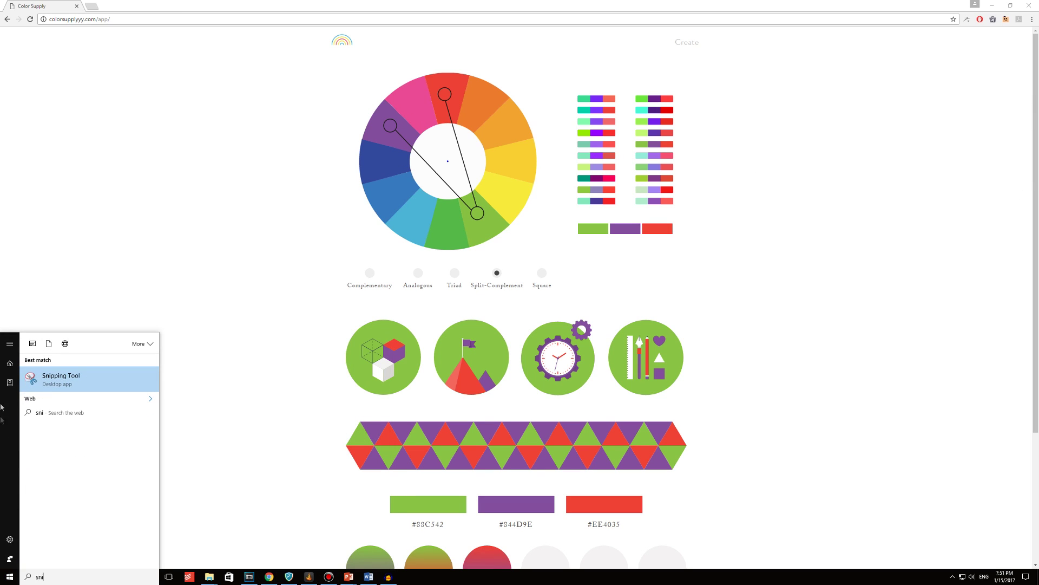
pyautogui.click(84, 382)
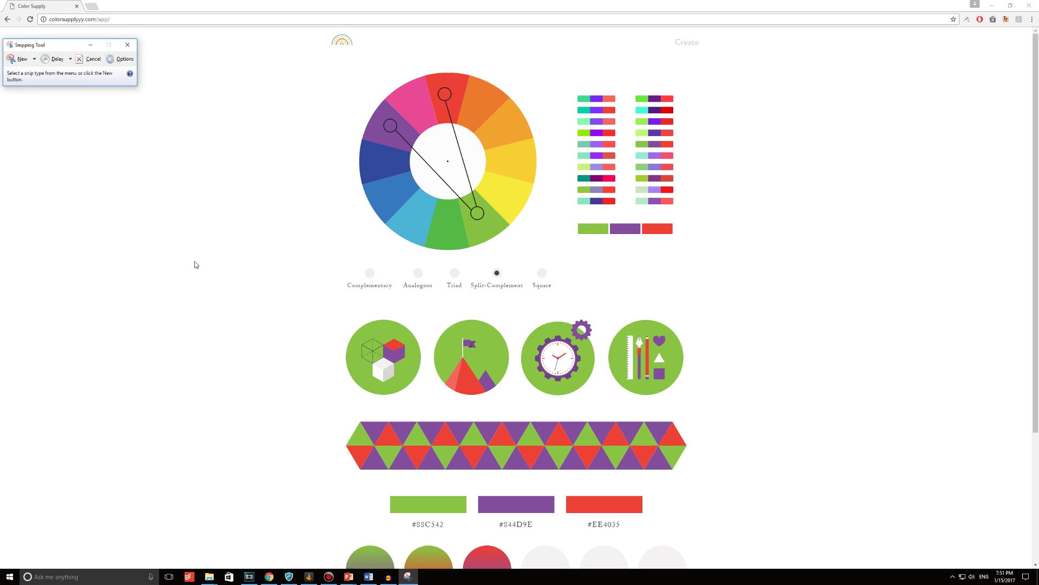
pyautogui.click(20, 66)
pyautogui.moveTo(337, 474); pyautogui.dragTo(676, 539)
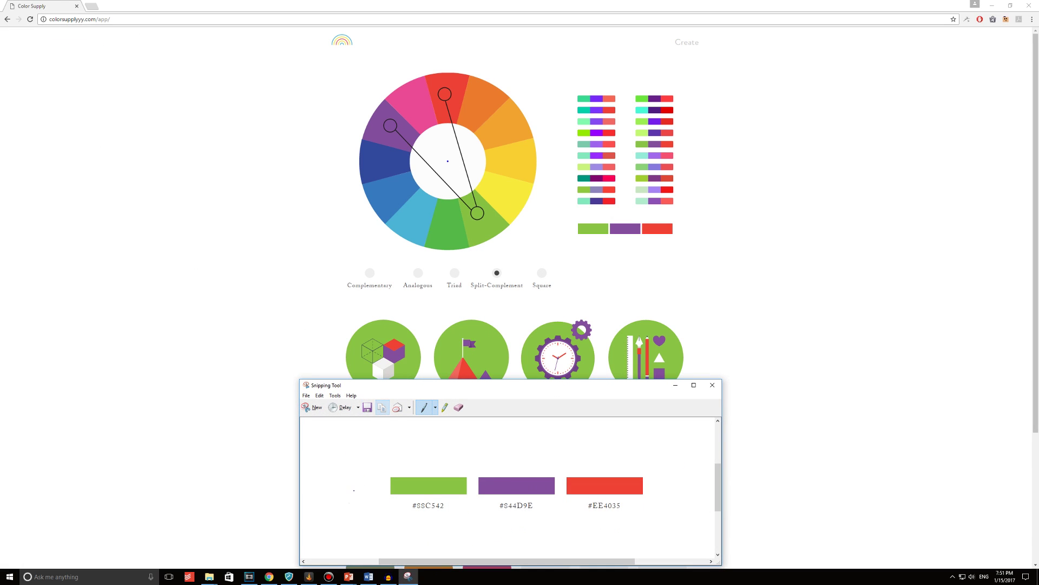
# - Paste the swatch snip into the presentation and move it below the slide
pyautogui.moveTo(349, 576)
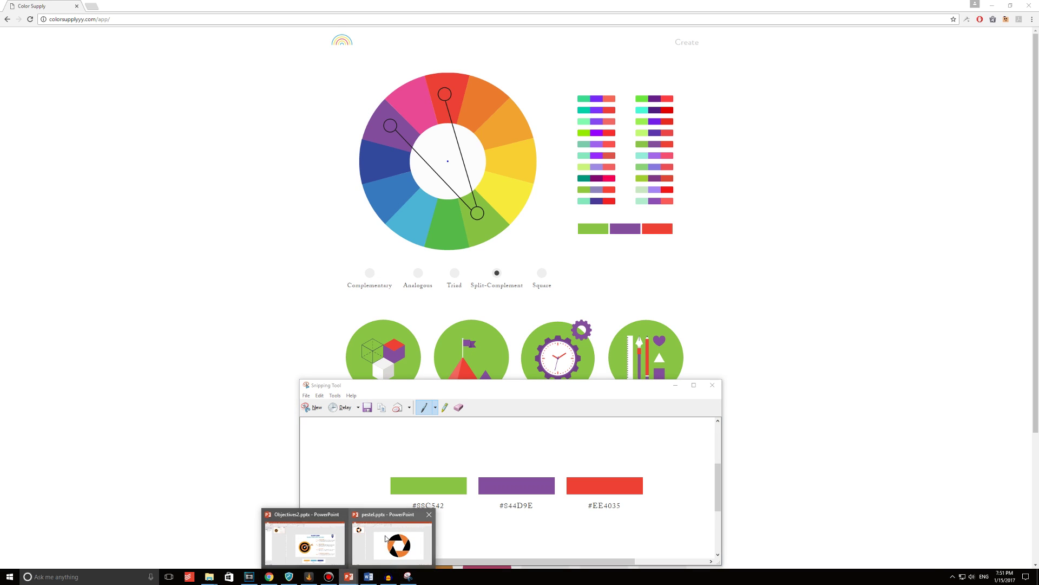
pyautogui.click(384, 546)
pyautogui.hotkey('ctrl', 'v')
pyautogui.scroll(-5, 569, 514)
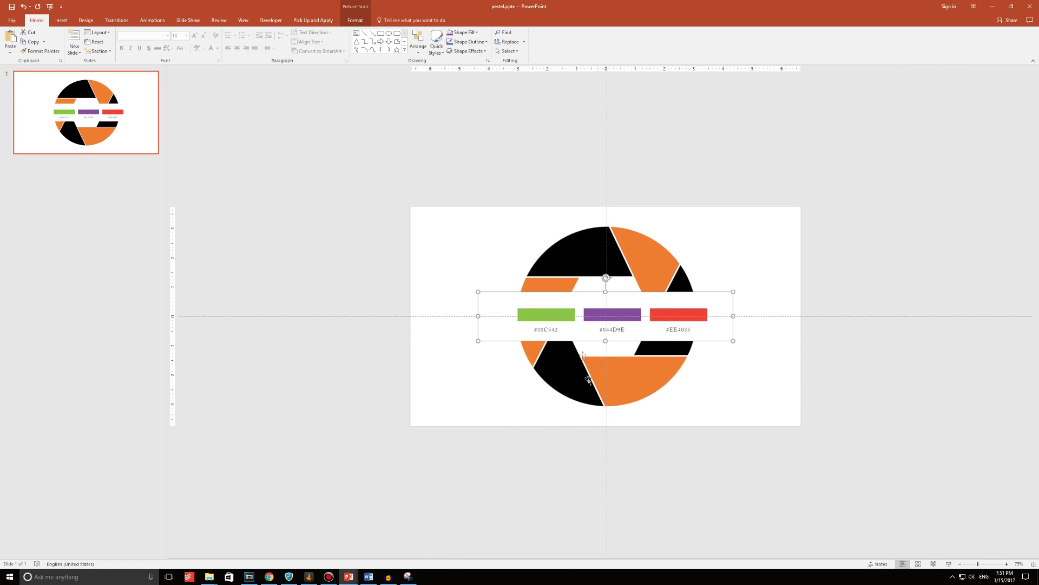
pyautogui.moveTo(606, 316); pyautogui.dragTo(611, 465)
# - Eyedrop purple onto the aperture's bottom segment and red onto its right segment
pyautogui.click(641, 377)
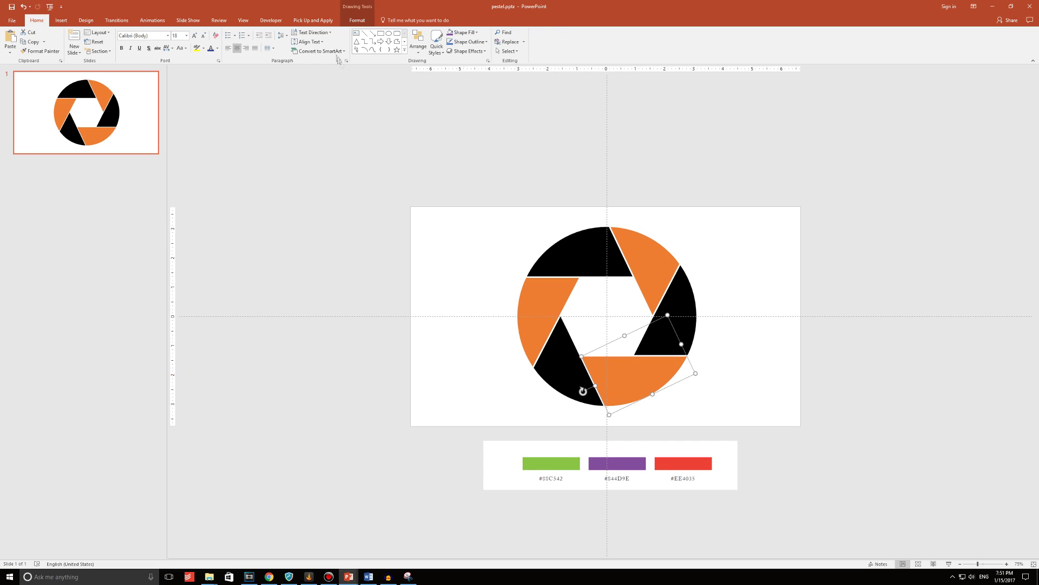
pyautogui.click(357, 20)
pyautogui.click(293, 32)
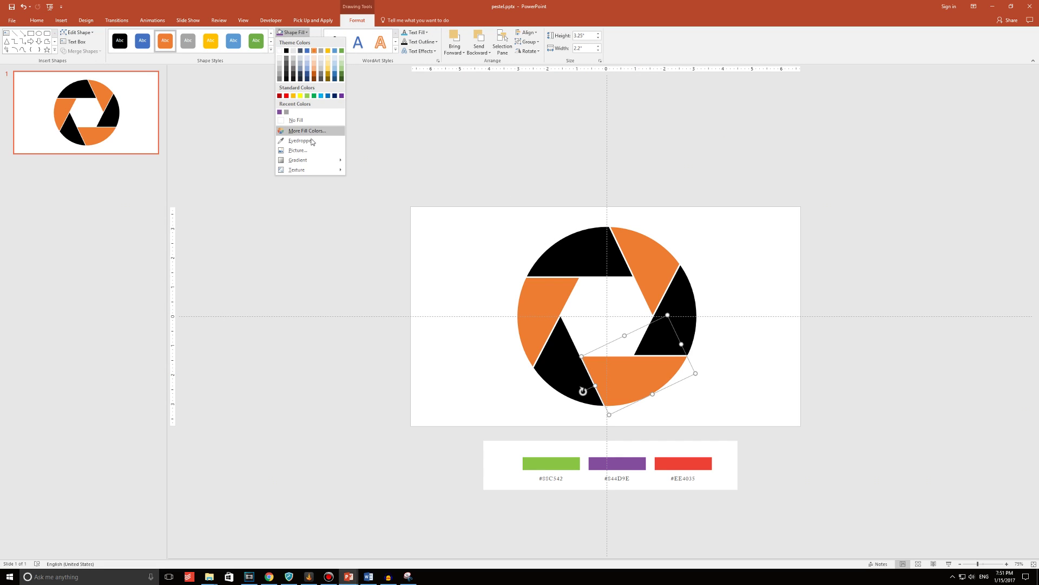
pyautogui.click(312, 141)
pyautogui.click(619, 461)
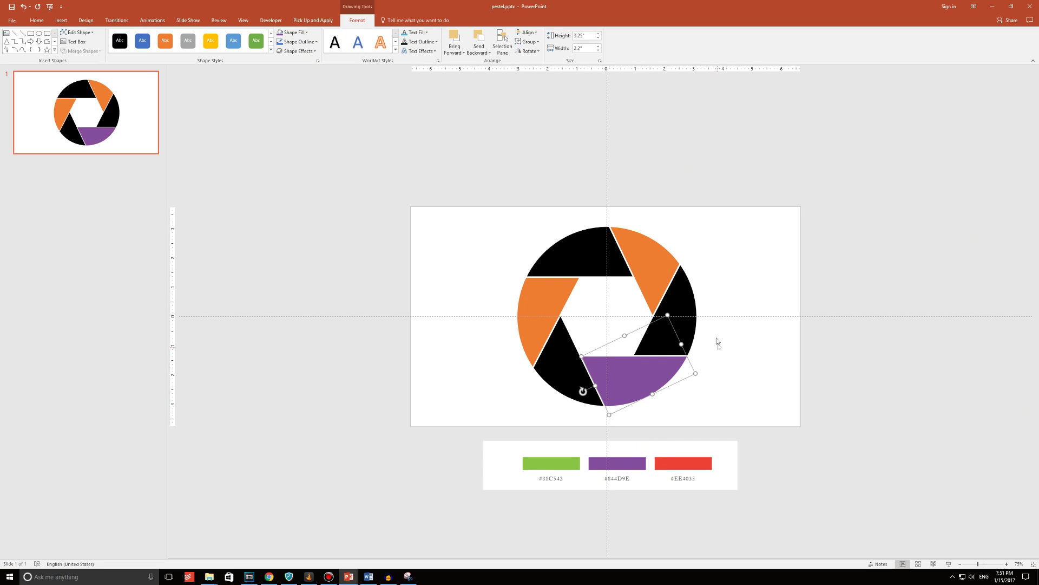
pyautogui.click(675, 288)
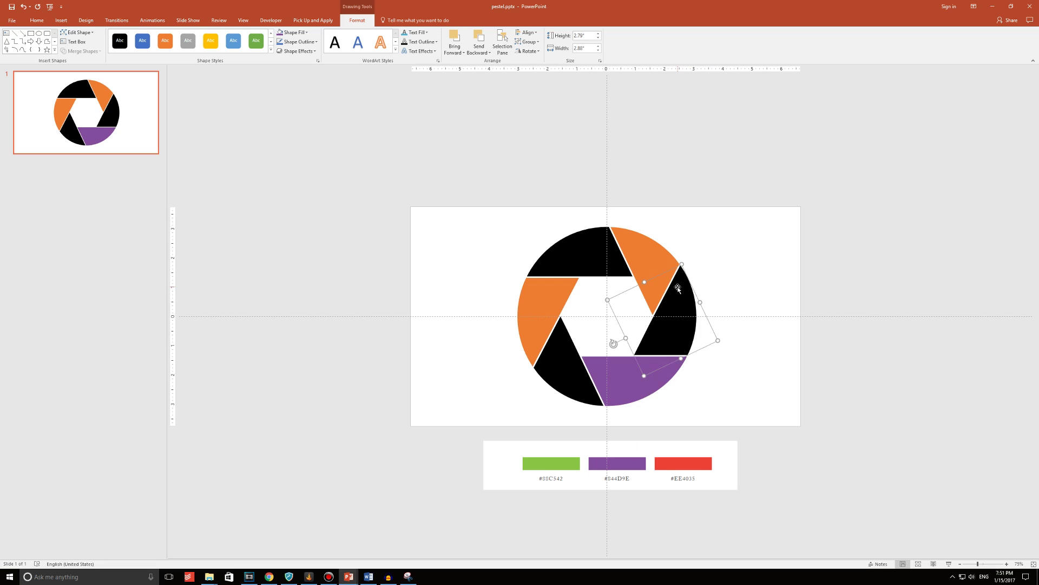
pyautogui.click(313, 34)
pyautogui.click(312, 140)
pyautogui.click(671, 459)
pyautogui.click(654, 242)
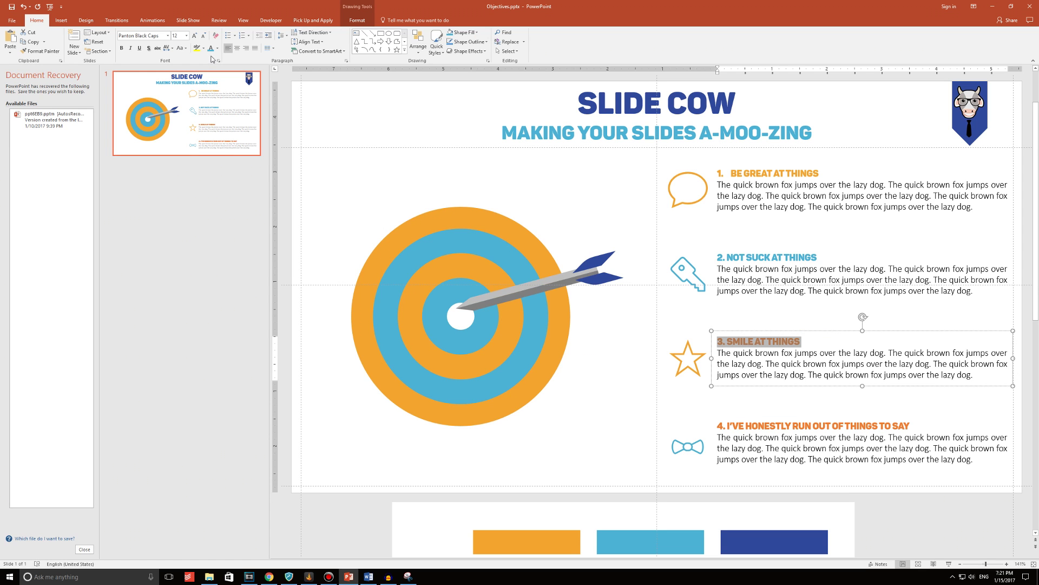
# - Apply recent font colours: orange to heading 3, dark blue to heading 4
pyautogui.click(217, 48)
pyautogui.click(218, 130)
pyautogui.tripleClick(757, 423)
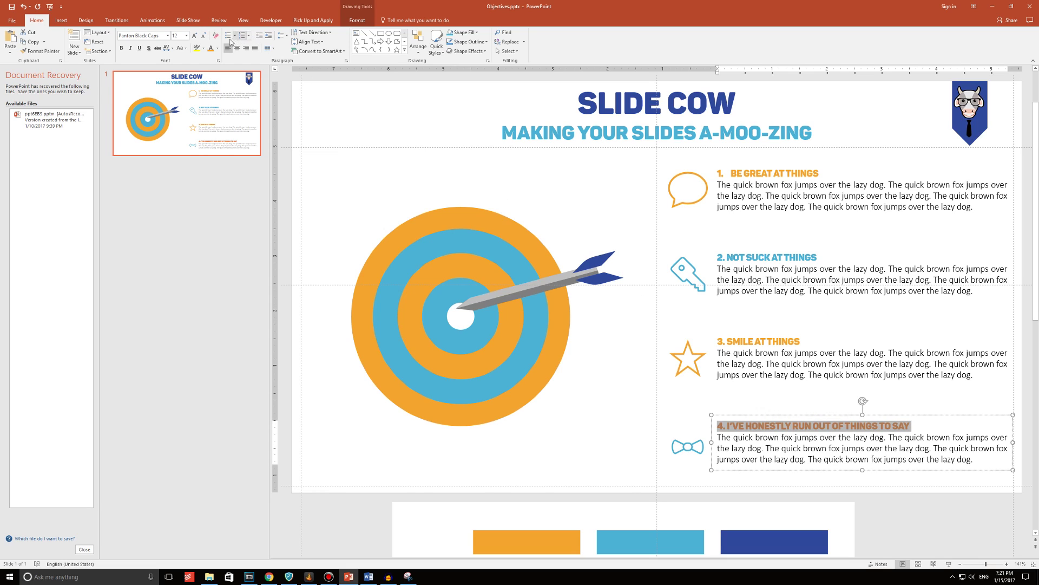
pyautogui.click(216, 49)
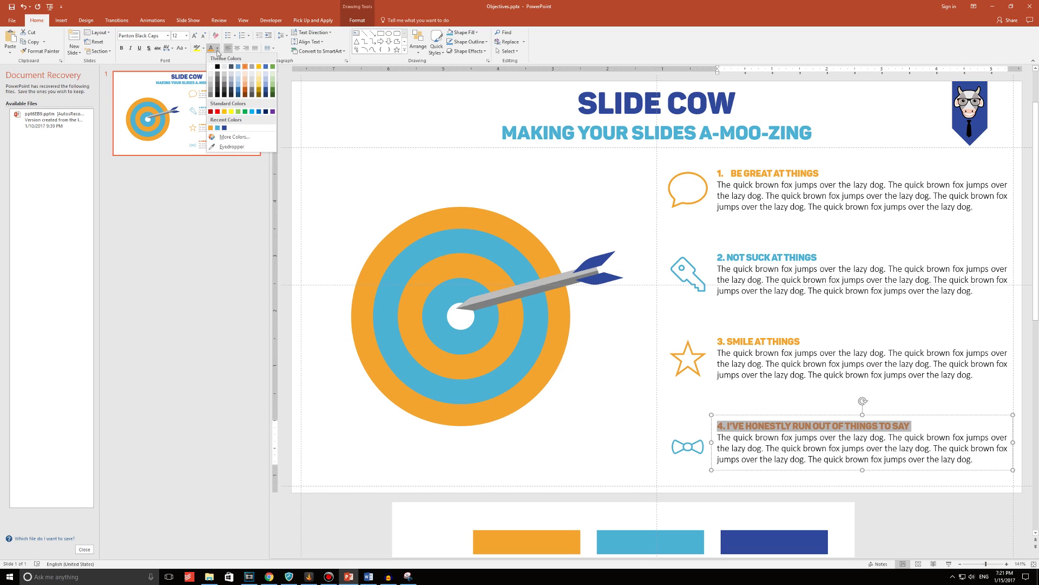
pyautogui.click(224, 130)
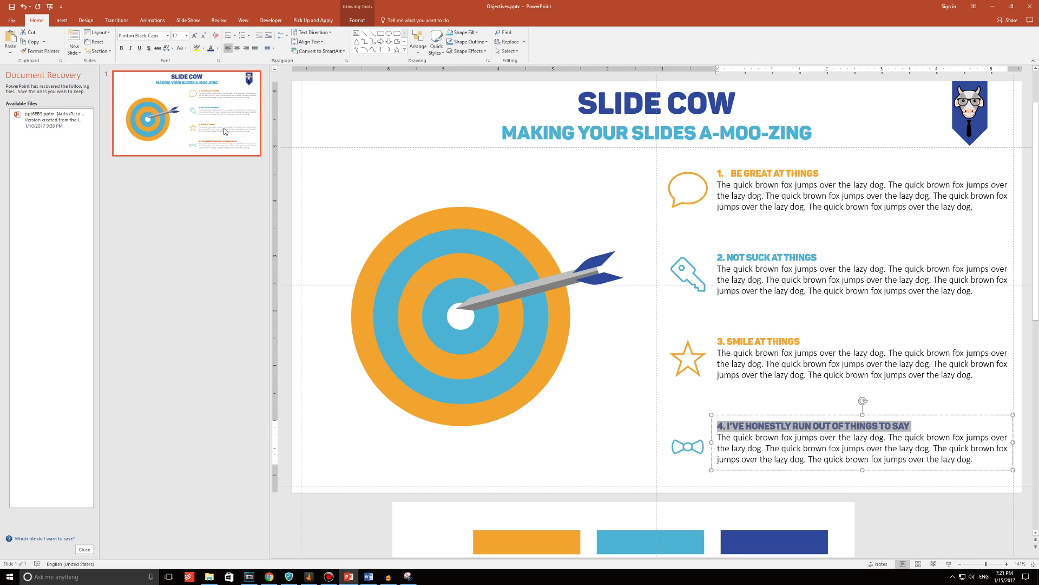
pyautogui.click(218, 48)
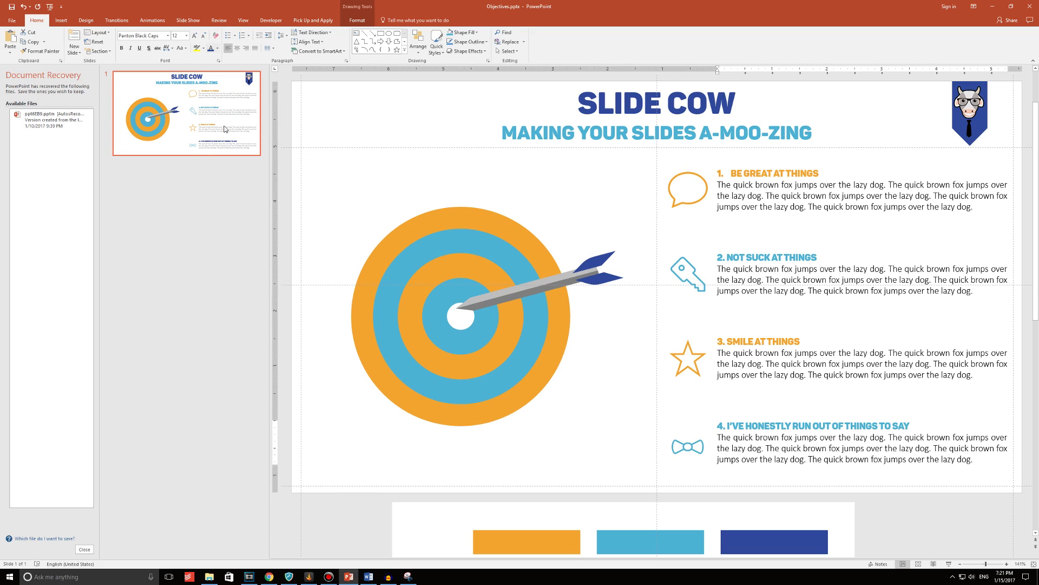